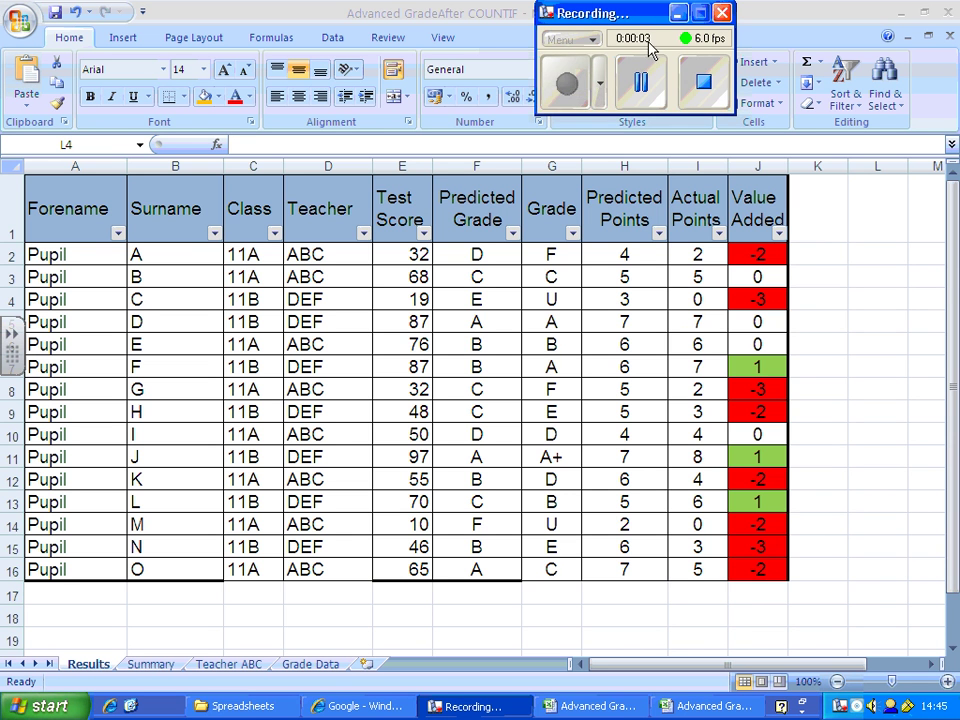
Step: Make the Surname column B narrower
scroll(385, 303, "down", 2)
scroll(385, 302, "up", 2)
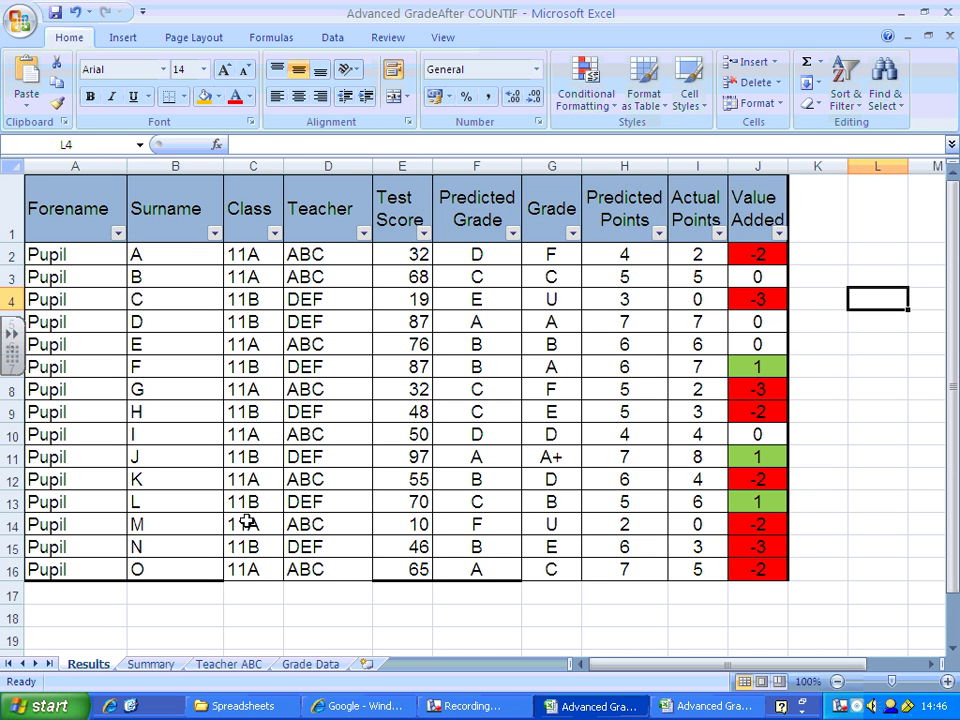
scroll(152, 295, "down", 5)
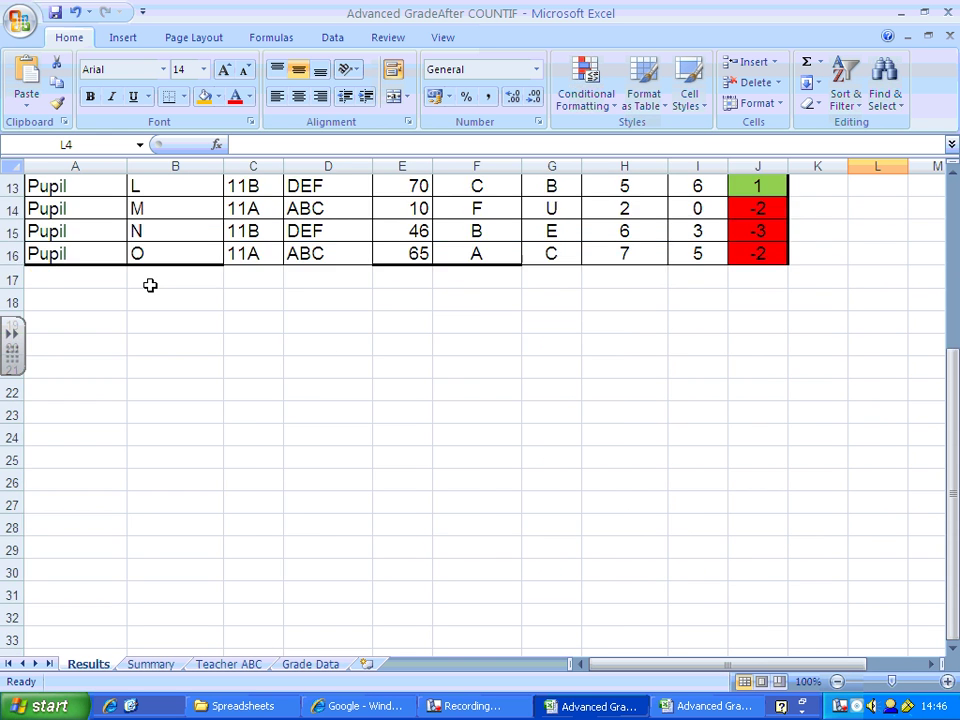
scroll(150, 288, "up", 5)
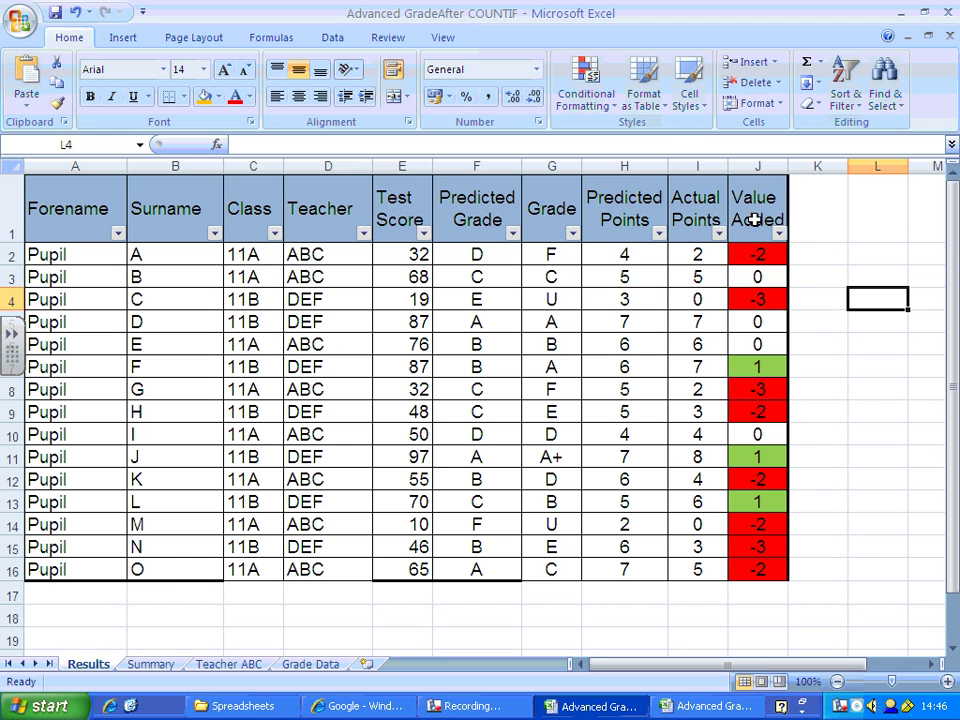
scroll(195, 381, "down", 5)
scroll(195, 381, "up", 5)
scroll(221, 510, "down", 8)
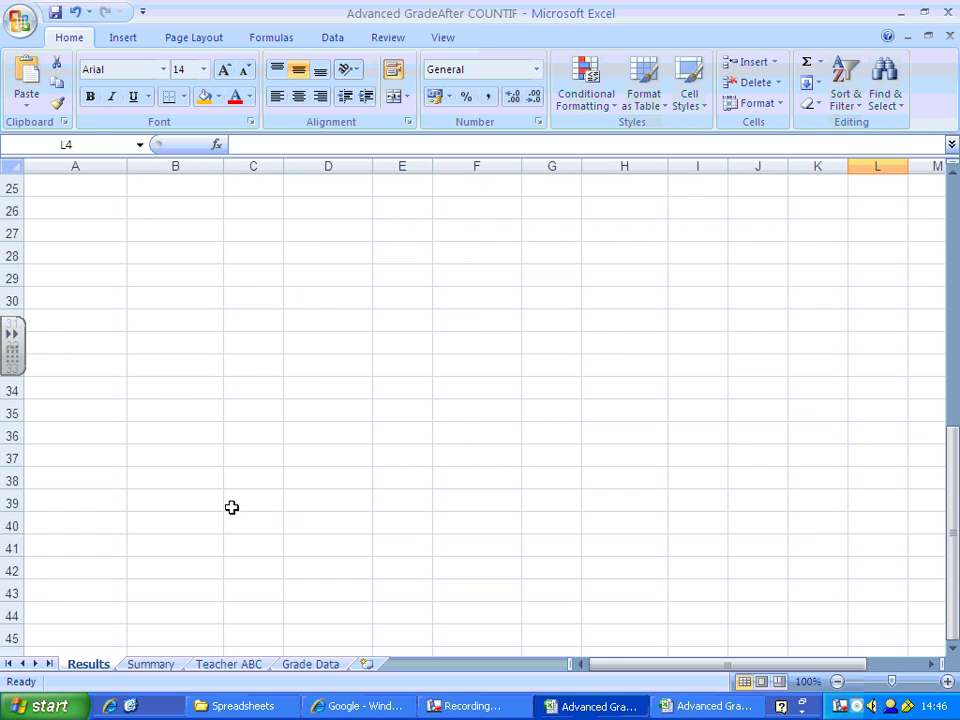
scroll(231, 507, "down", 2)
scroll(231, 507, "up", 10)
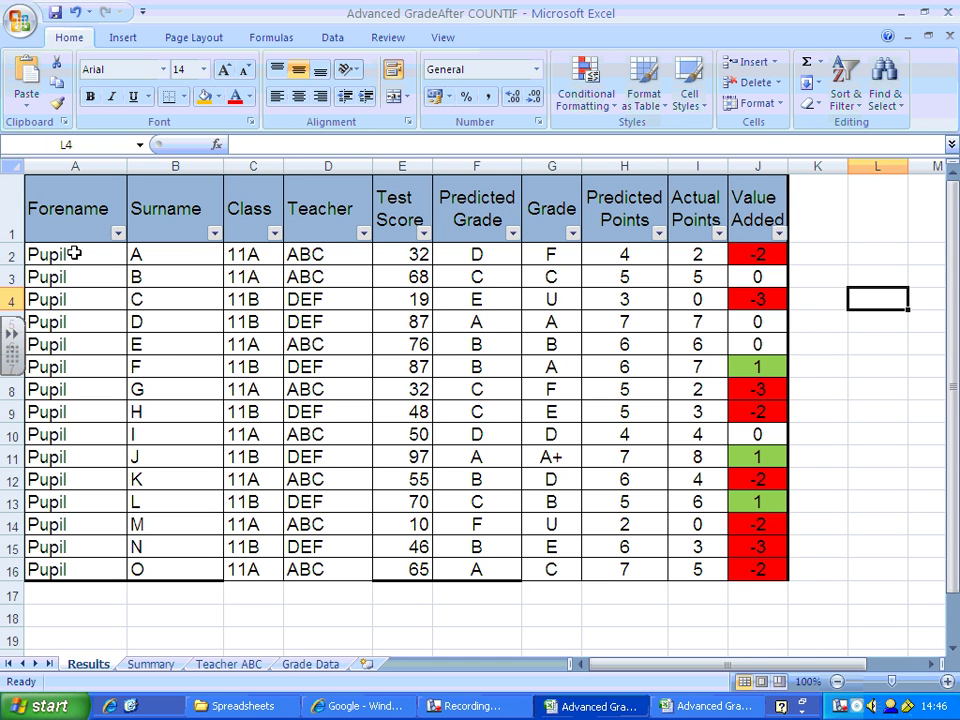
mouse_move(221, 166)
left_mouse_down()
mouse_move(163, 172)
mouse_move(209, 170)
left_mouse_up()
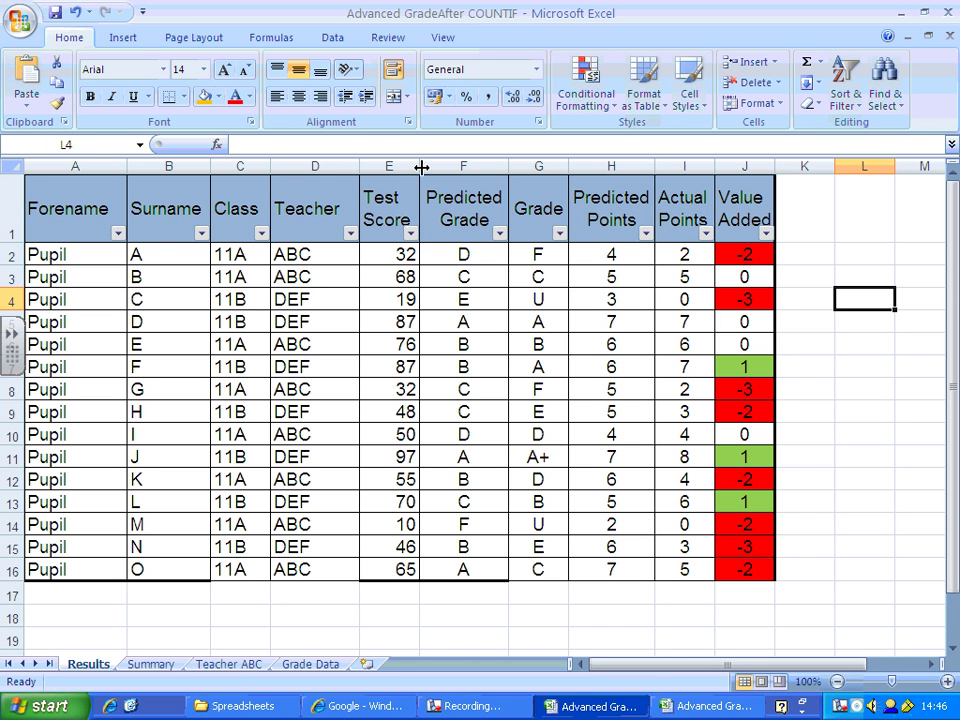
Step: Freeze panes at F2 to keep the header row and columns A to E in view
left_click(432, 254)
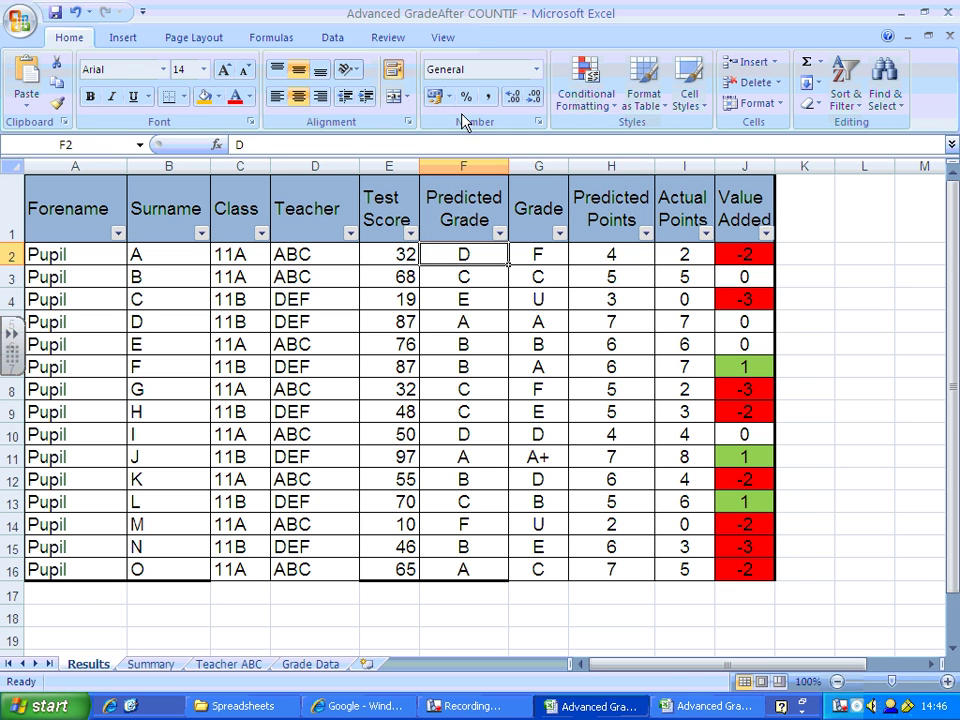
left_click(389, 38)
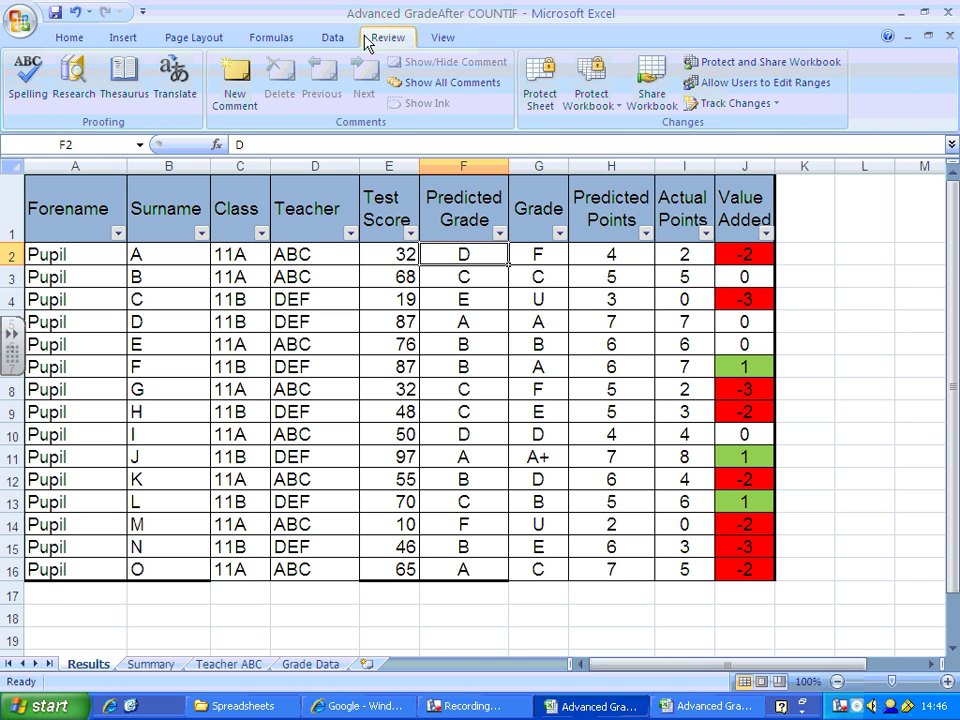
left_click(441, 38)
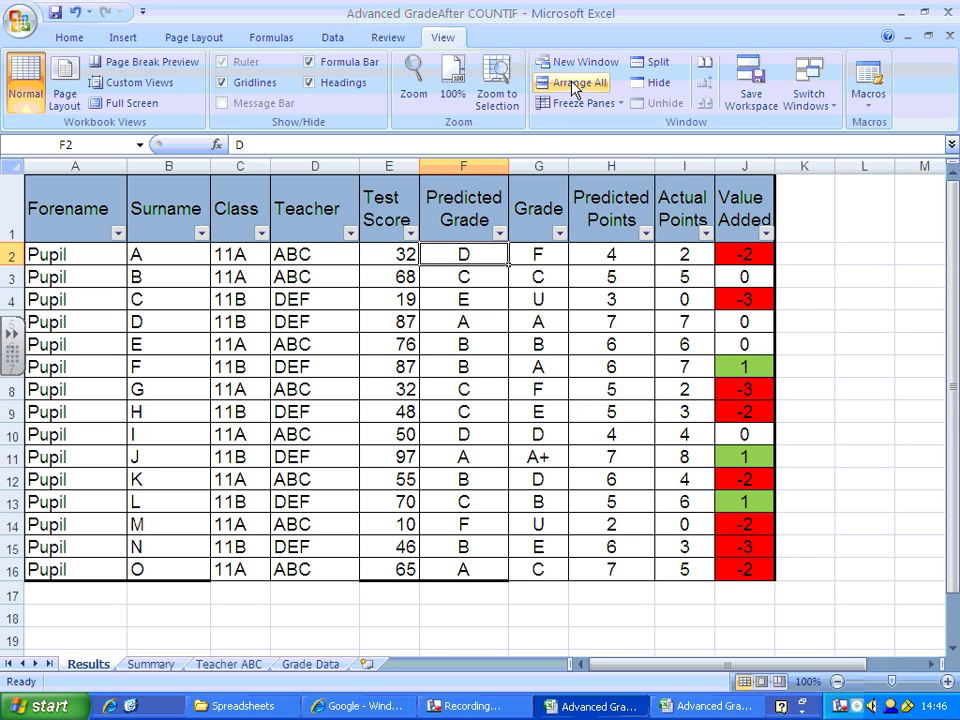
left_click(617, 104)
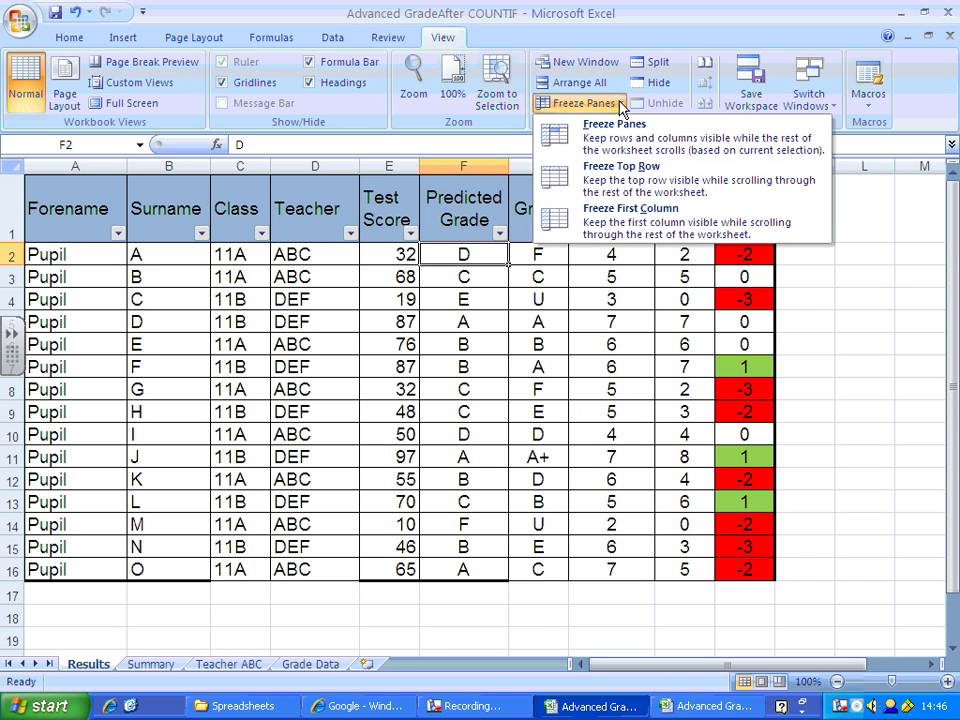
left_click(565, 140)
scroll(455, 298, "down", 1)
scroll(455, 298, "down", 2)
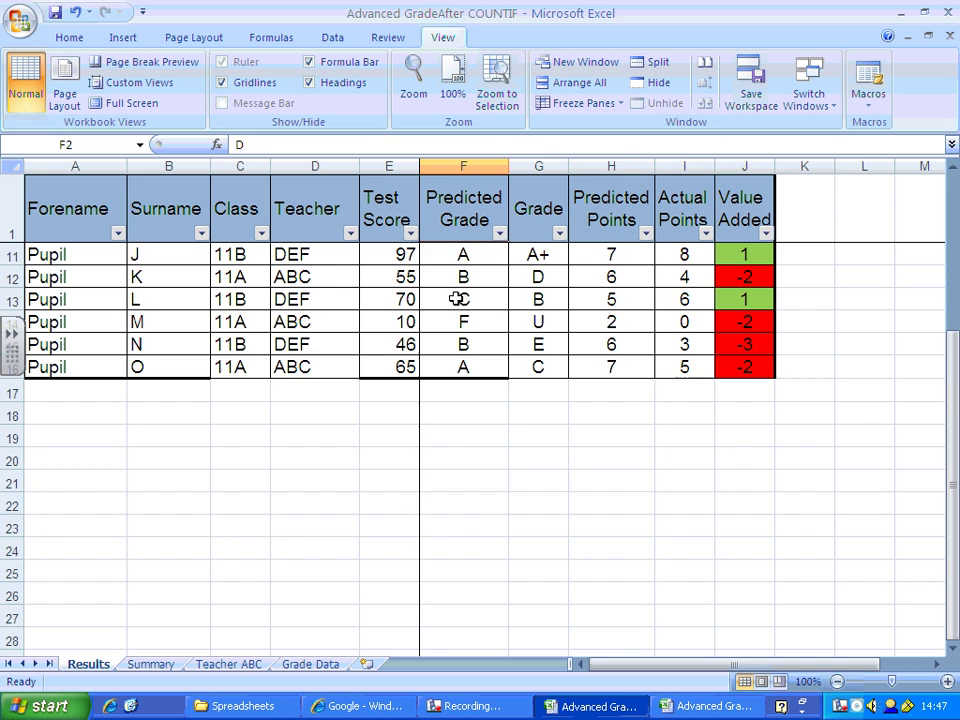
scroll(455, 298, "up", 3)
scroll(457, 297, "down", 5)
scroll(457, 297, "up", 5)
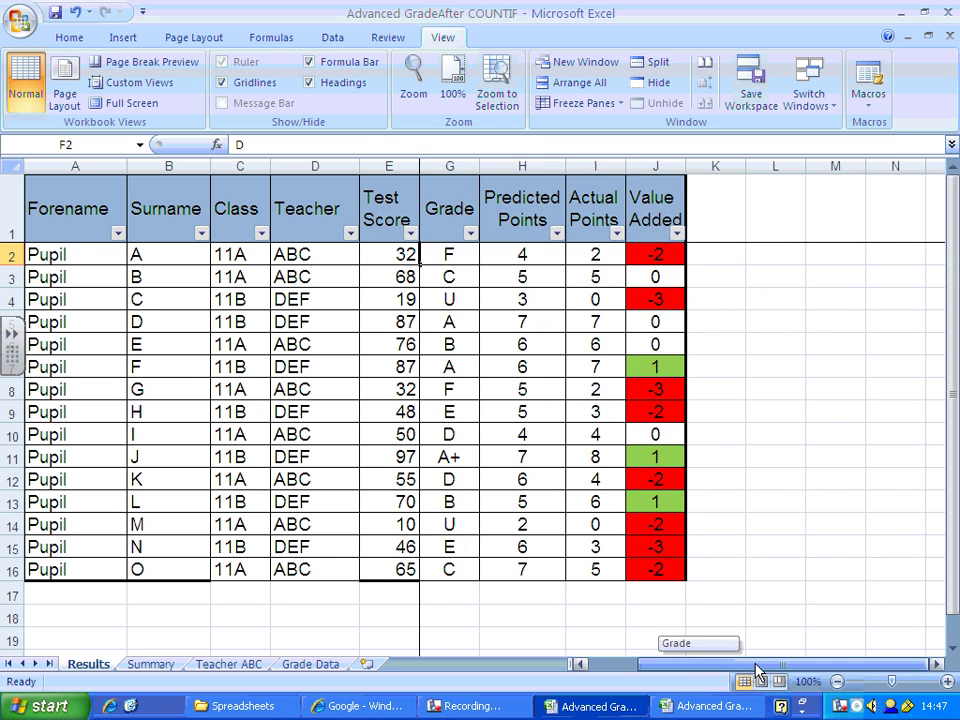
mouse_move(660, 679)
left_mouse_down()
mouse_move(777, 673)
mouse_move(669, 671)
left_mouse_up()
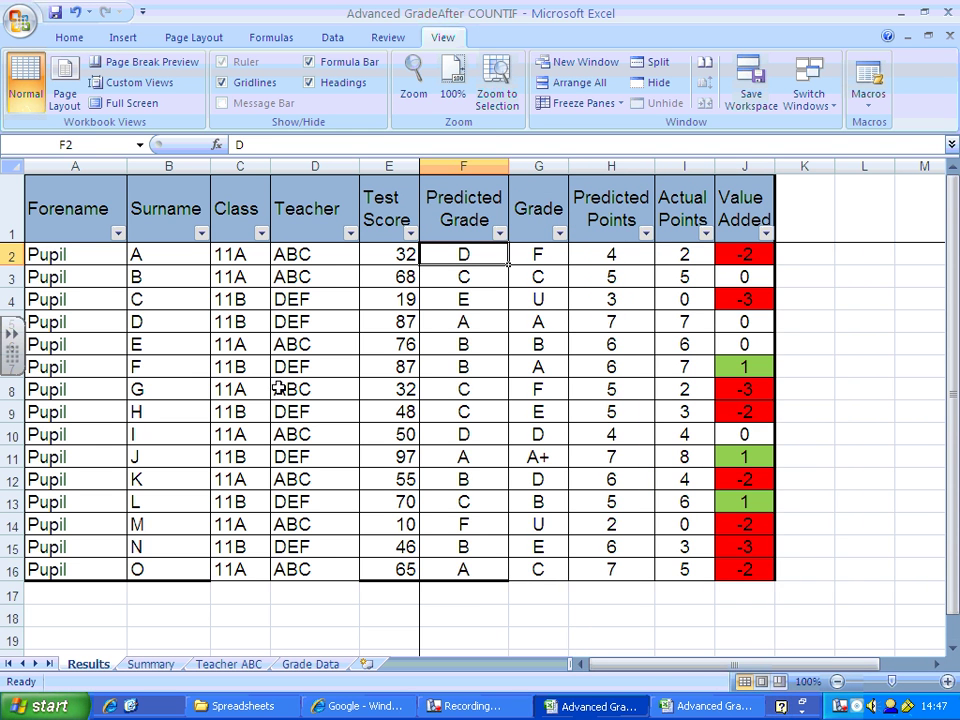
left_click(590, 255)
left_click(676, 252)
left_click(619, 253)
left_click(548, 253)
left_click(436, 251)
Step: Set every cell on the Results sheet as Locked in Format Cells protection, then deselect
left_click(15, 168)
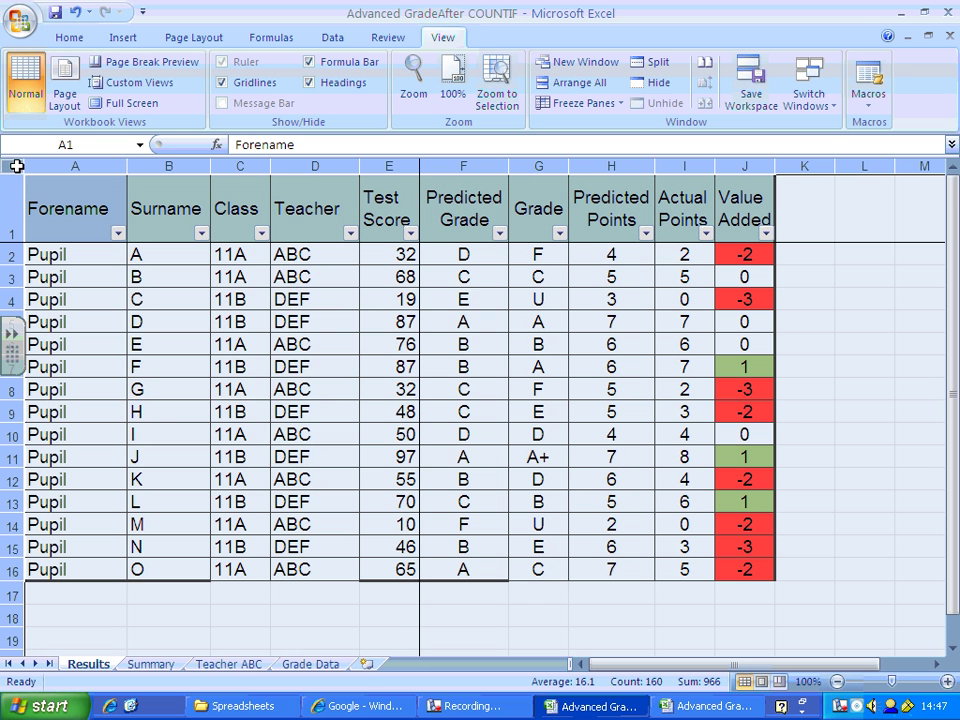
right_click(121, 258)
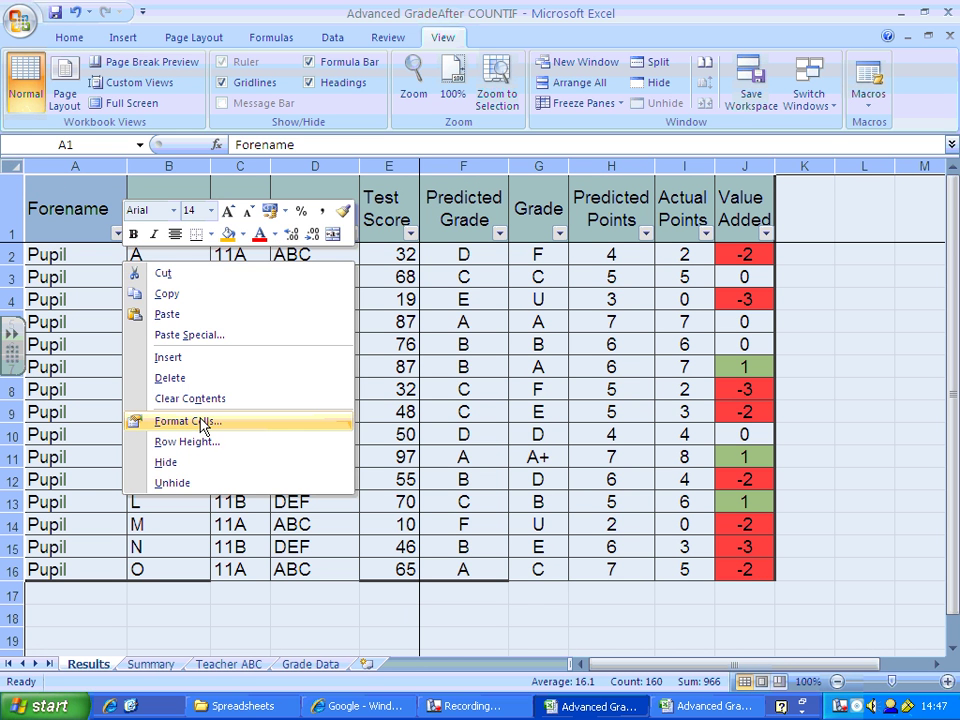
left_click(203, 425)
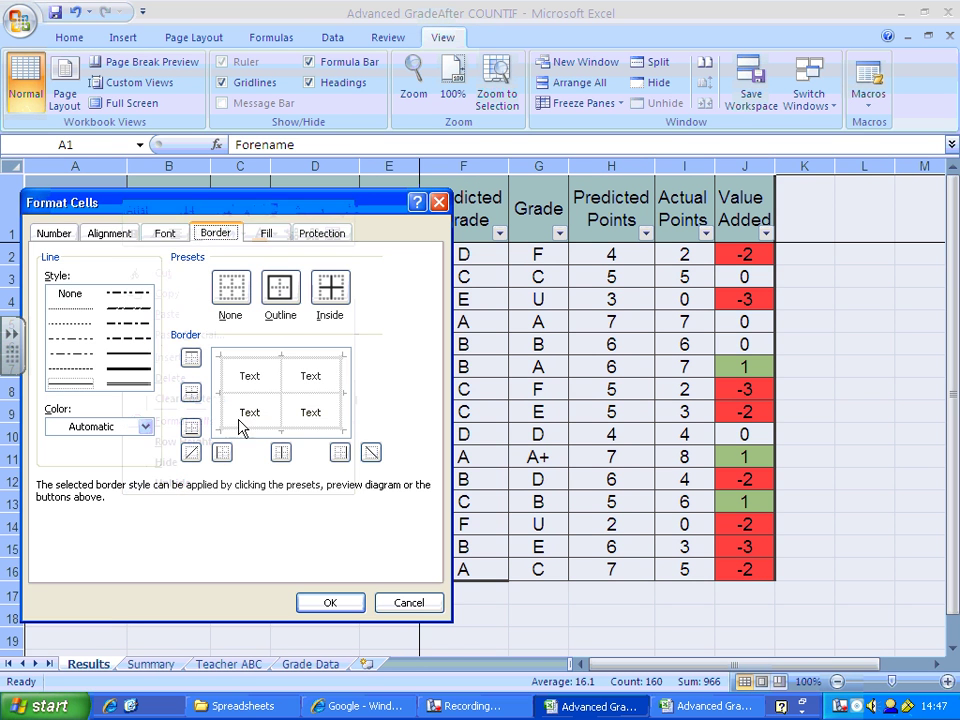
left_click(321, 240)
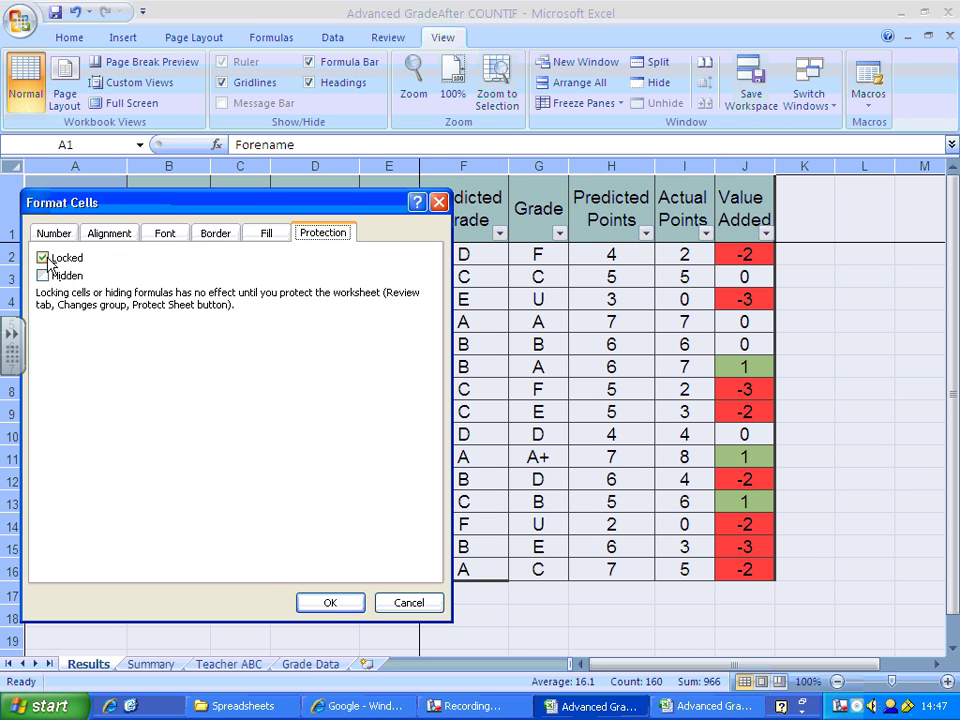
left_click(331, 603)
left_click(834, 503)
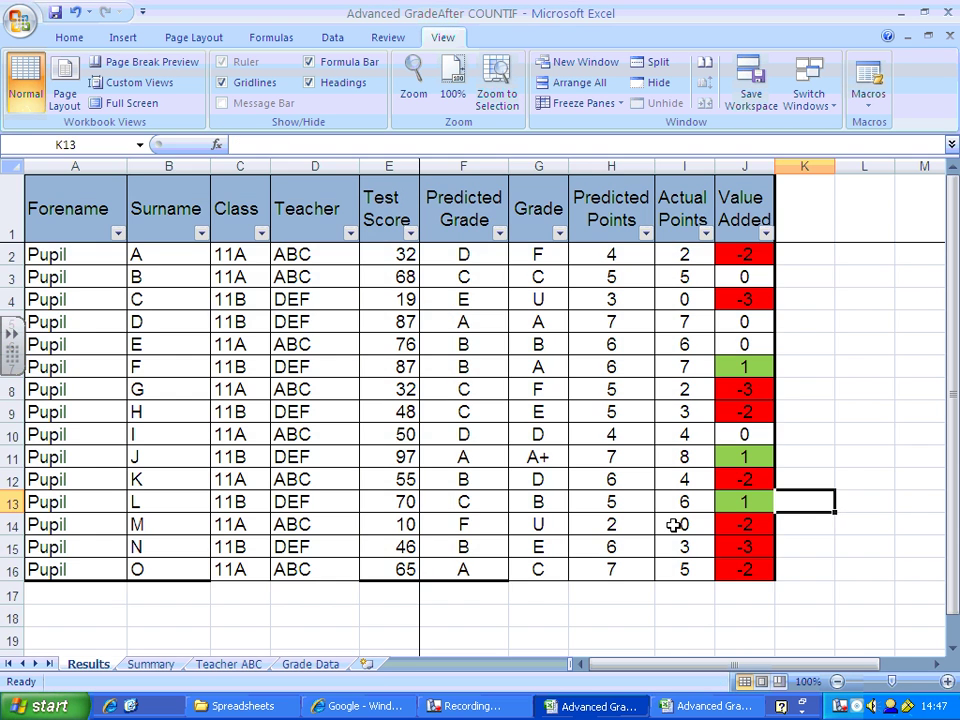
Step: Untick Locked for the Test Score cells E2:E16 in Format Cells protection
left_click_drag(394, 257, 388, 570)
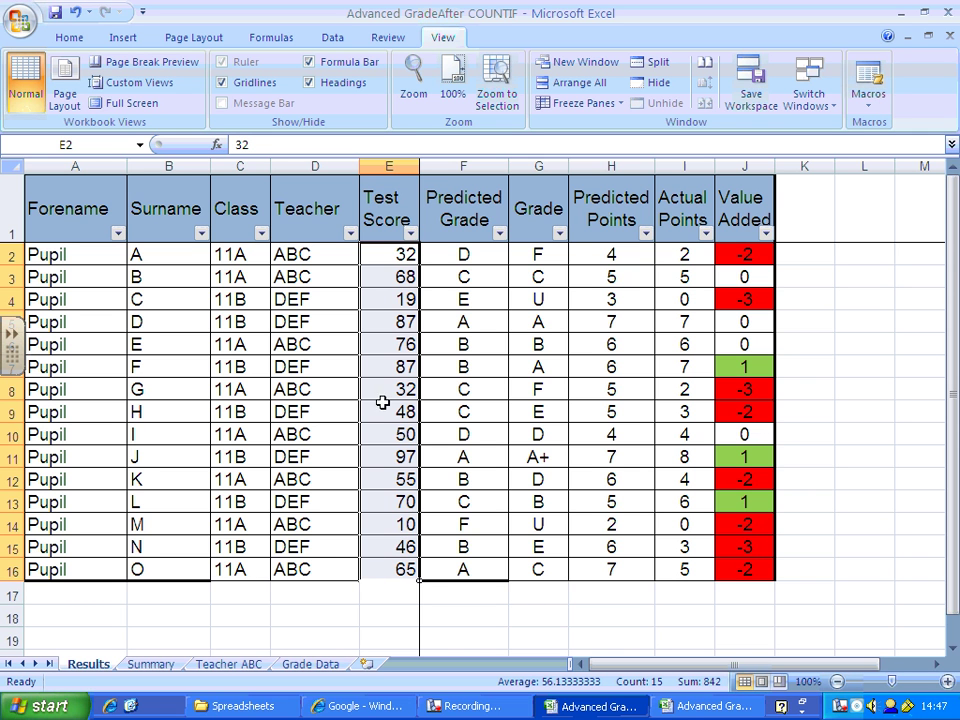
right_click(383, 254)
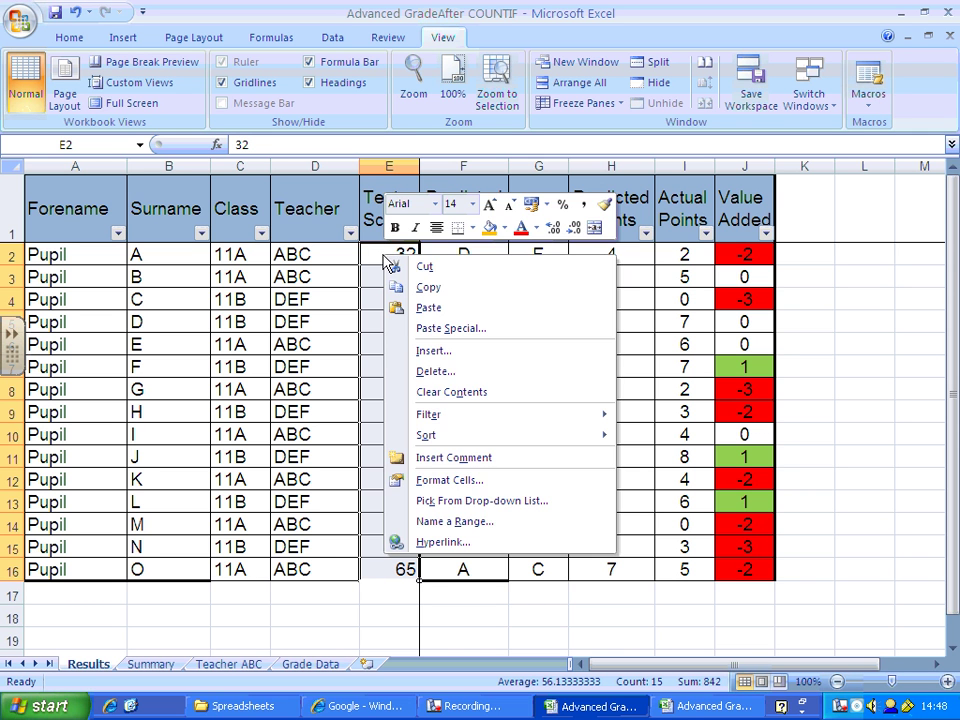
left_click(463, 490)
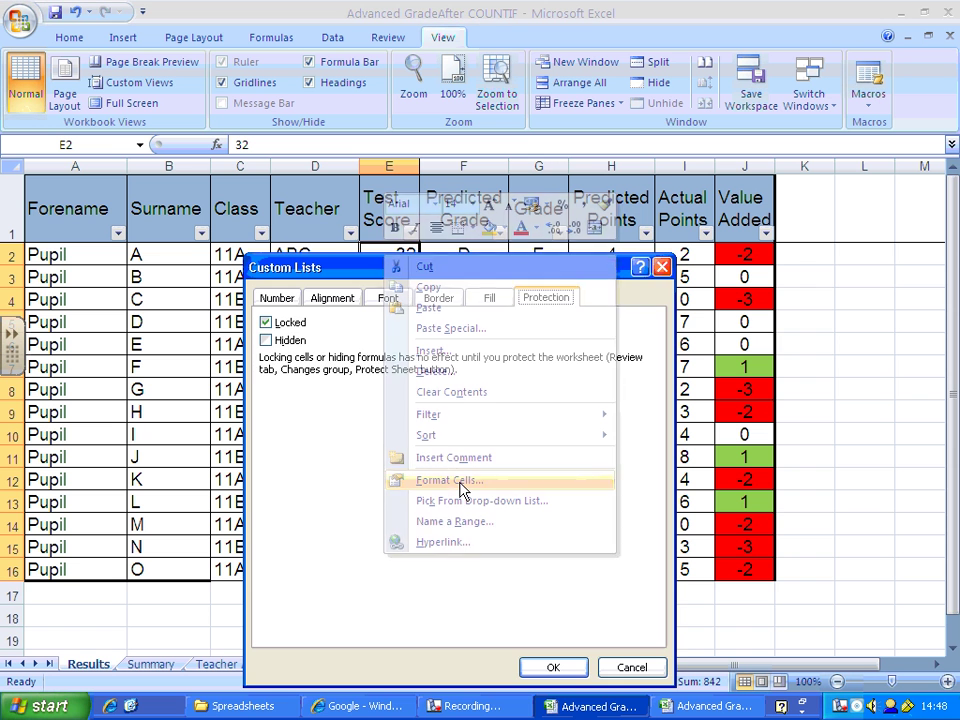
left_click(266, 323)
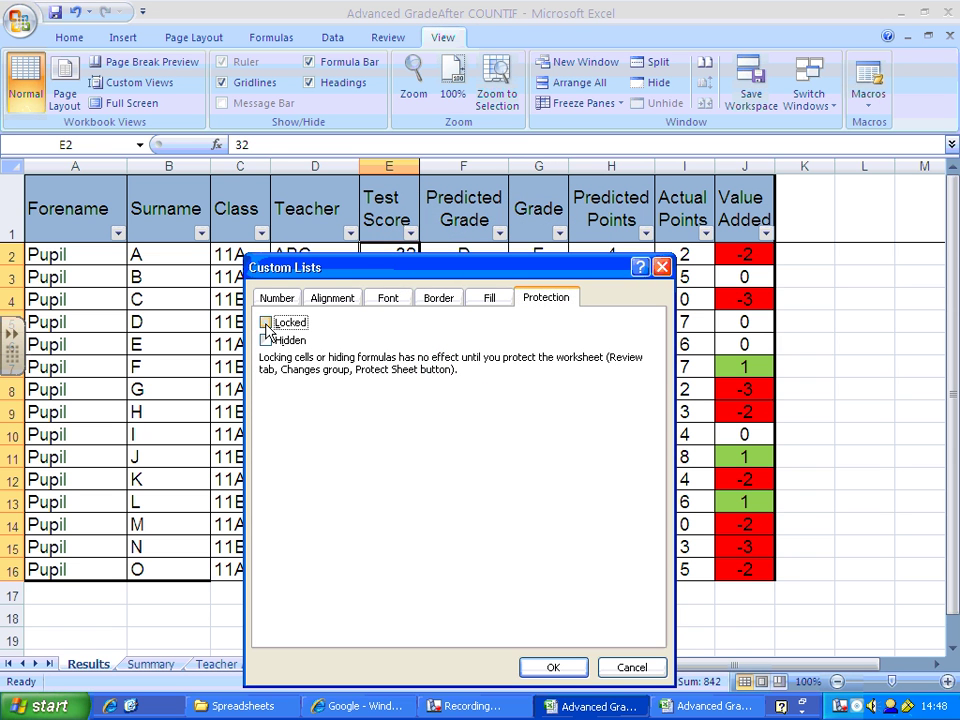
left_click(548, 667)
Step: Enter predicted grade E in F4 and inspect the grade formulas in G4 and G2
left_click(466, 300)
type("E")
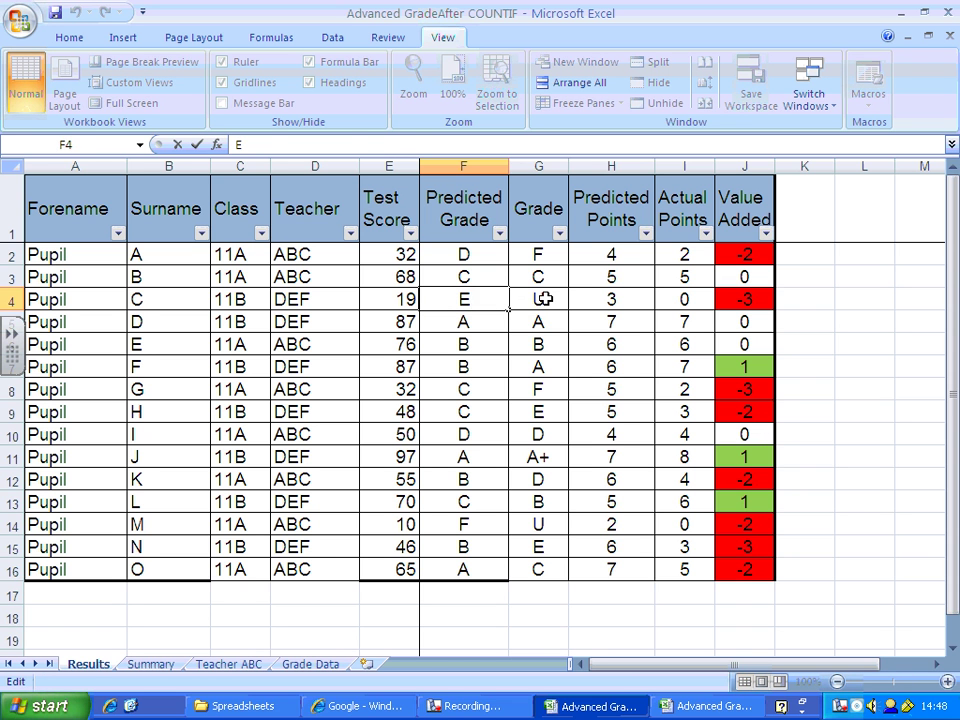
double_click(541, 298)
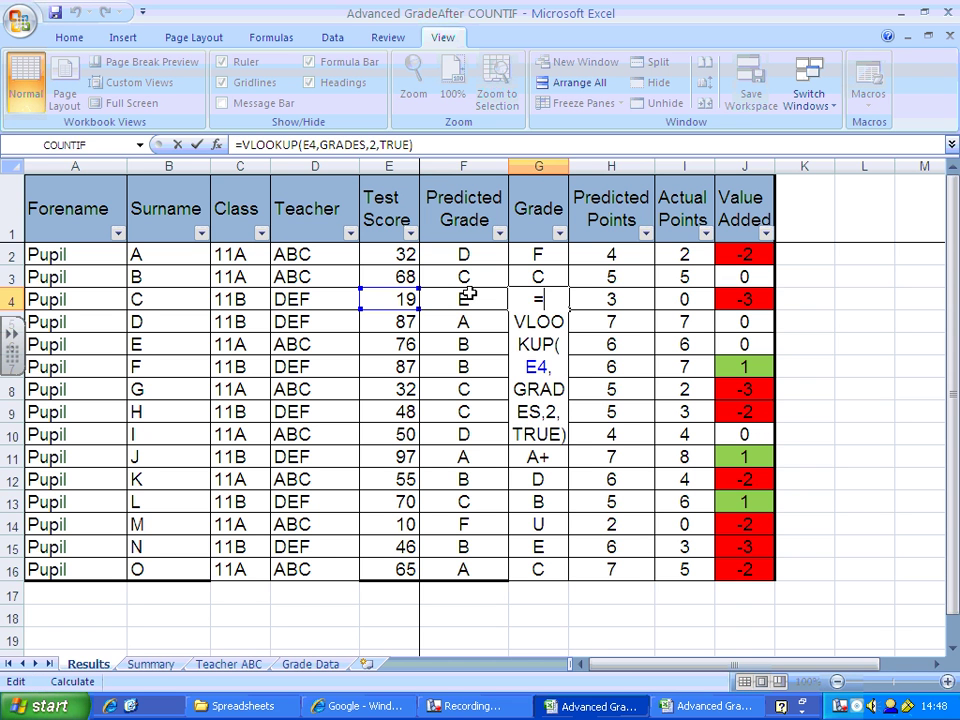
key("Return")
double_click(518, 254)
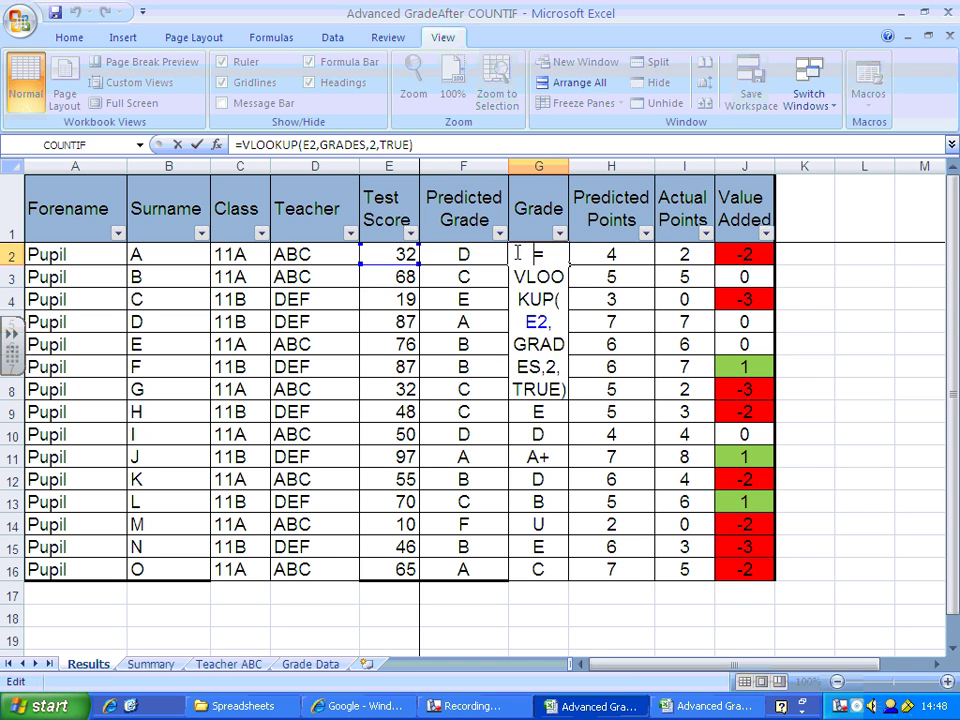
key("Return")
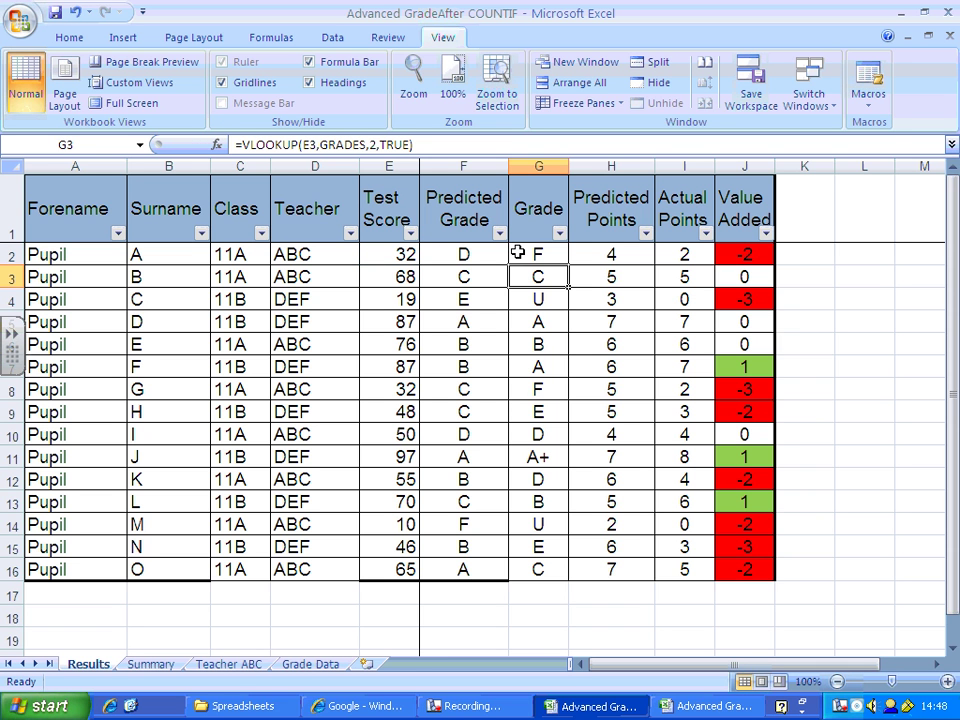
Step: Protect the Results sheet with no password
left_click(395, 40)
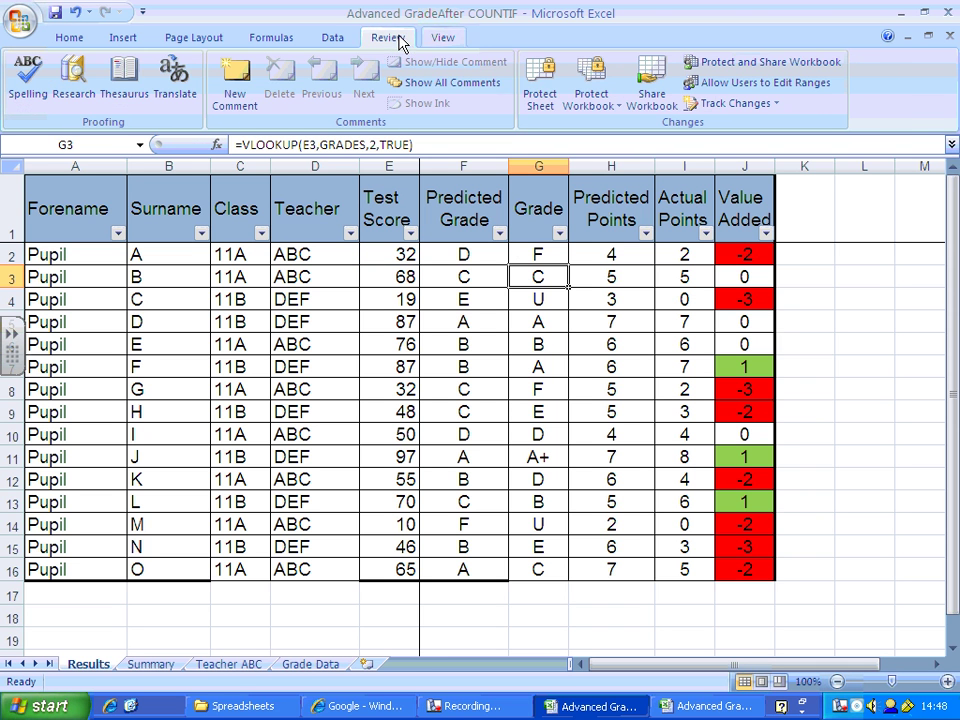
left_click(538, 90)
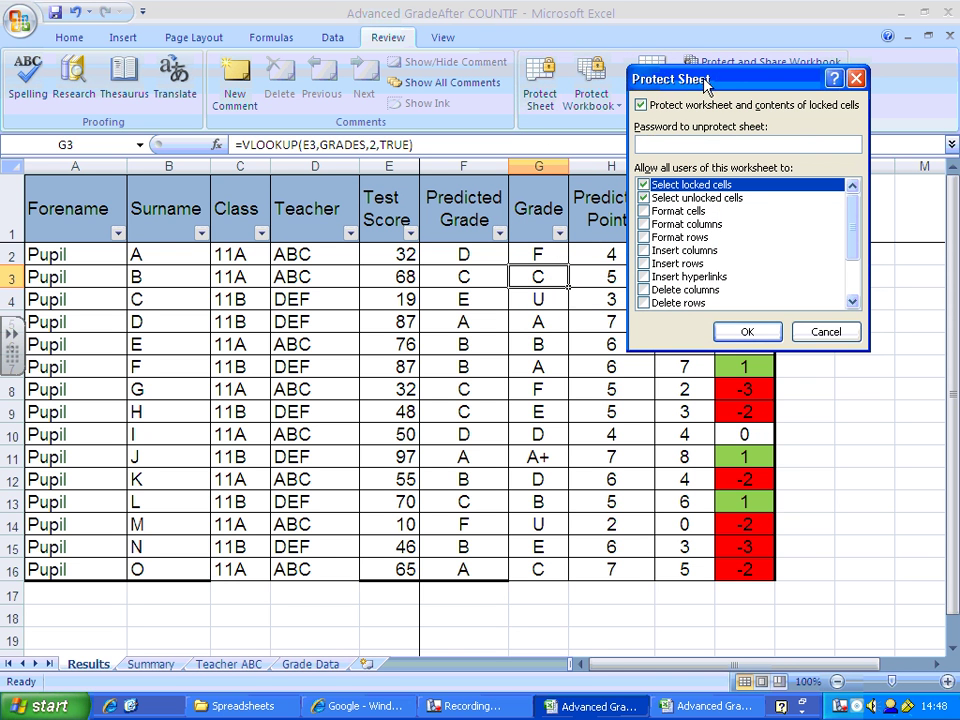
left_click(740, 302)
left_click(747, 332)
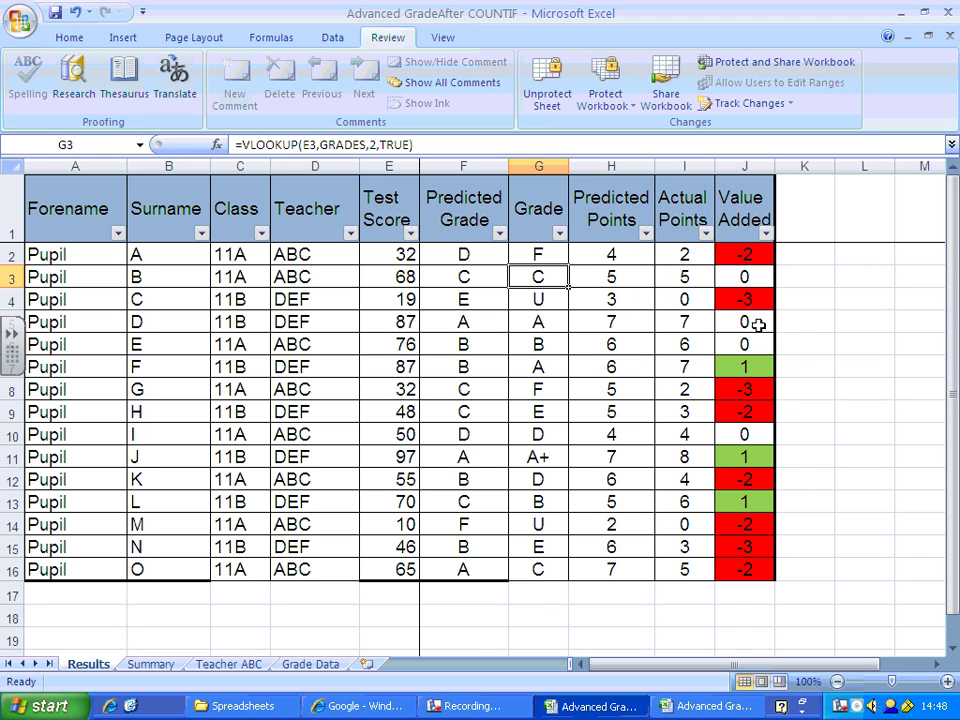
Step: Change pupil A's test score in E2 from 32 to 46
left_click(851, 368)
double_click(398, 258)
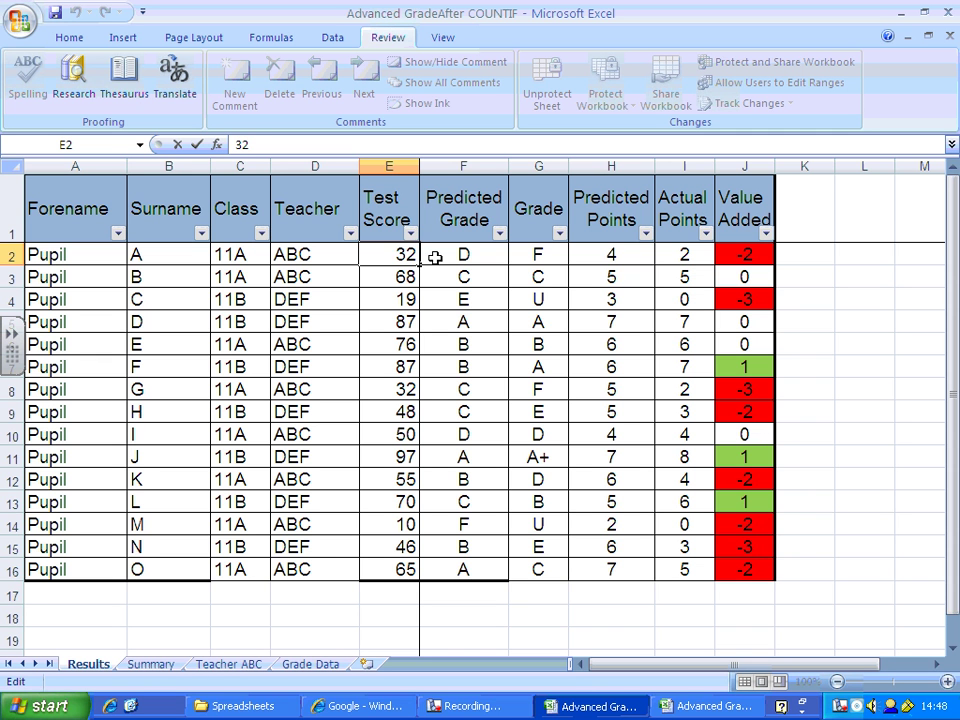
key("Delete")
key("Delete")
type("46")
key("Return")
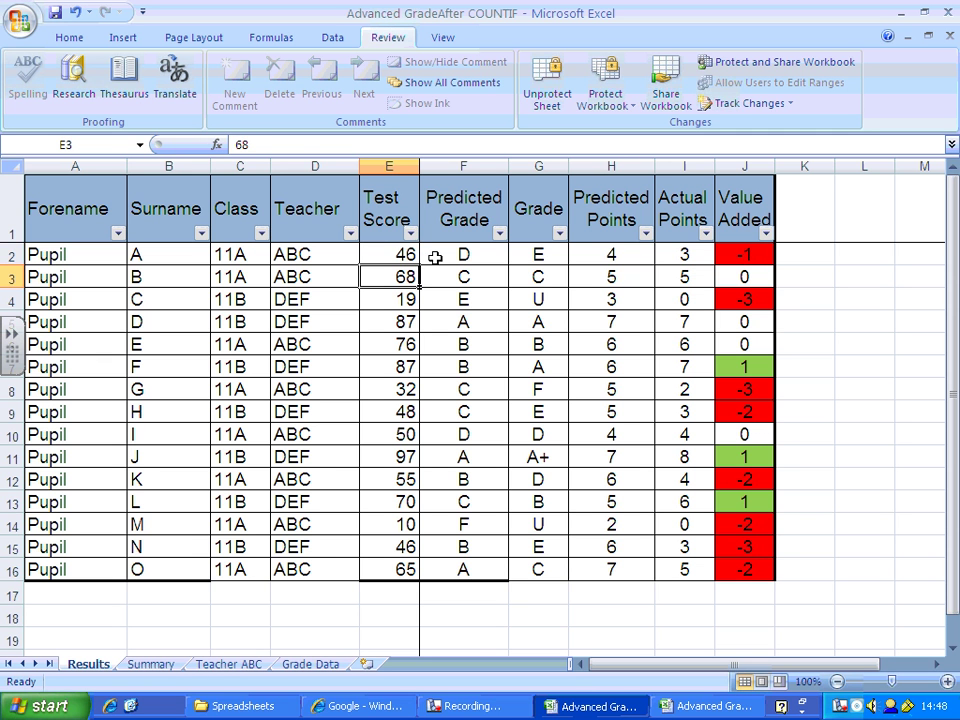
Step: Verify the locked grade formula in G2 refuses editing and dismiss the warning
key("Up")
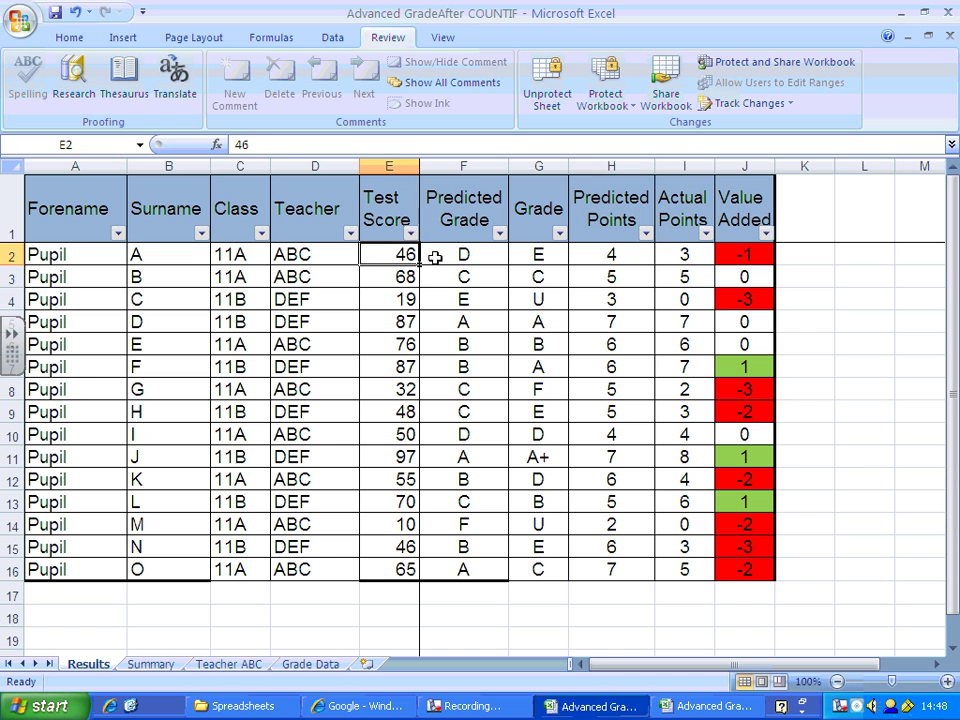
double_click(521, 256)
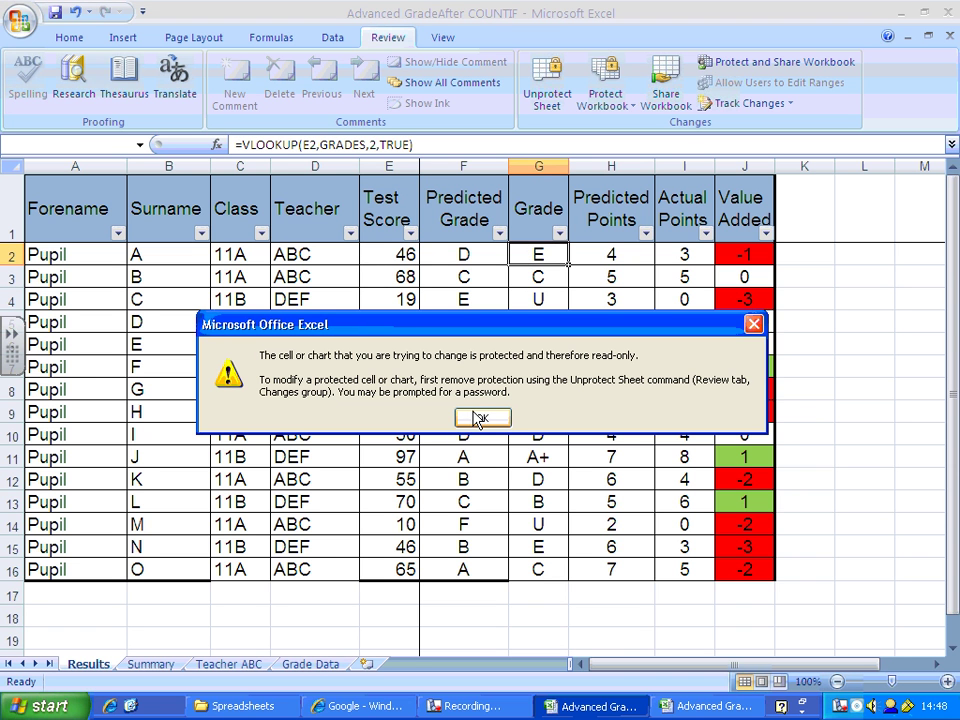
left_click(478, 418)
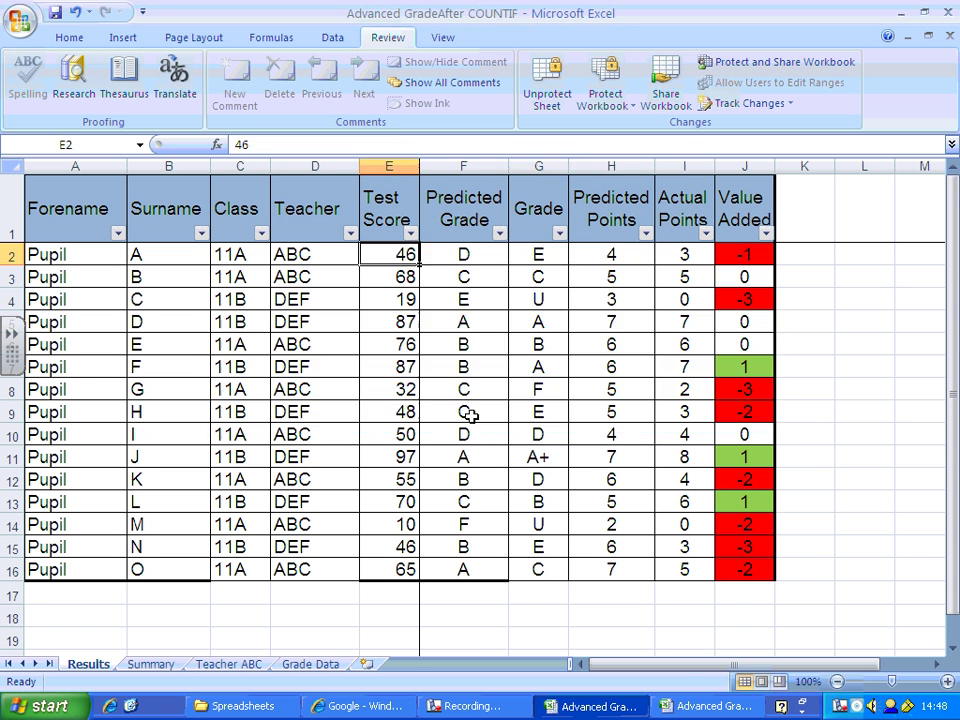
Step: Unprotect the Results sheet and scroll to check the frozen header row stays visible
left_click(543, 85)
scroll(262, 312, "down", 4)
scroll(262, 312, "up", 4)
scroll(262, 312, "down", 4)
scroll(262, 312, "up", 4)
mouse_move(640, 664)
left_mouse_down()
mouse_move(684, 664)
mouse_move(645, 664)
left_mouse_up()
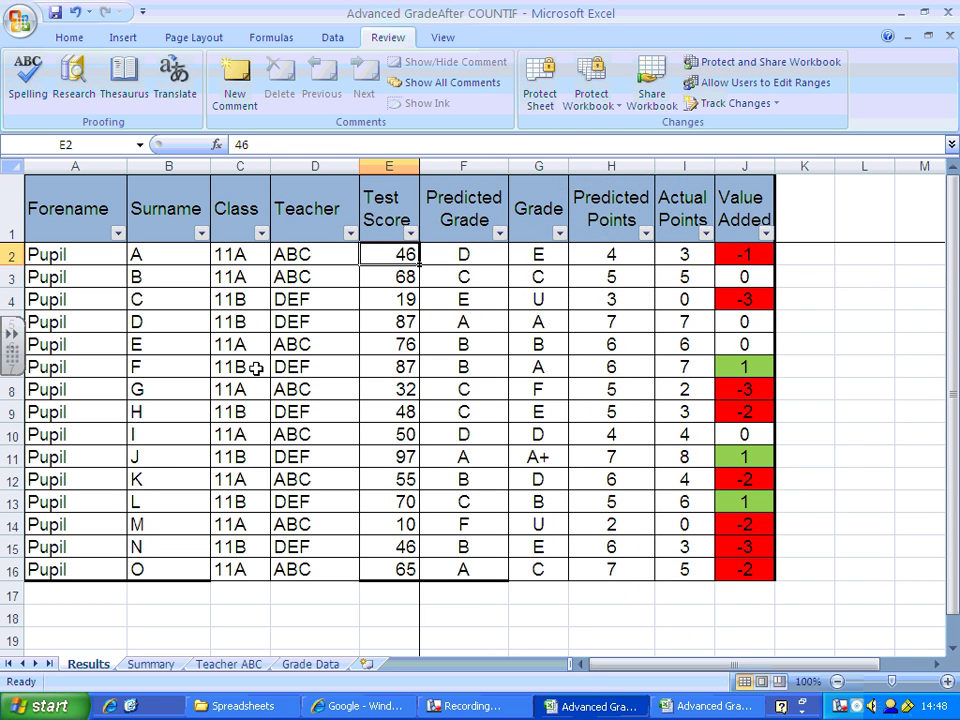